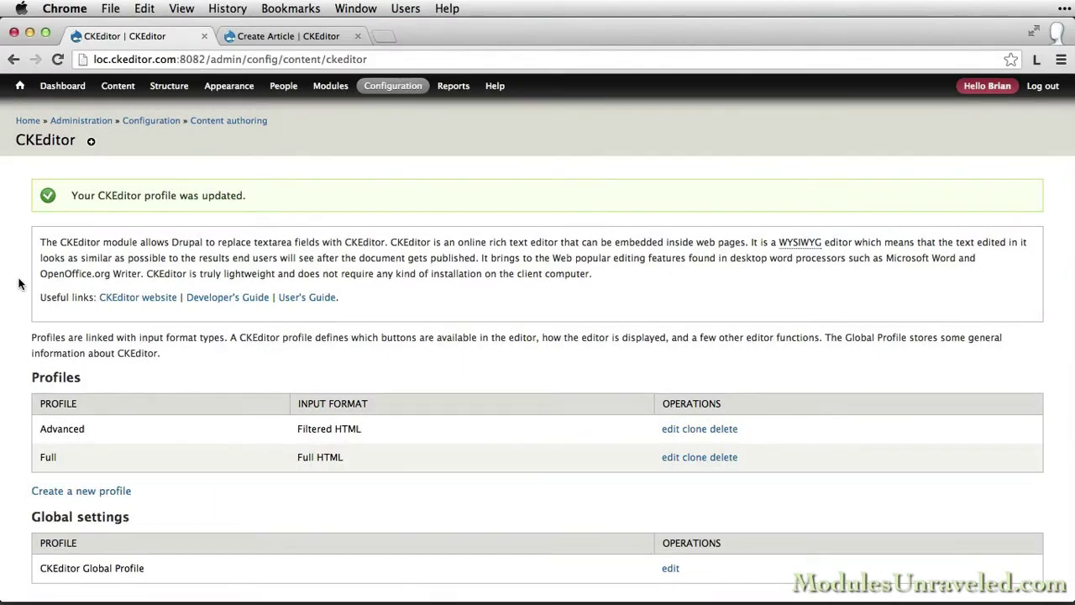
Switch to the Create Article tab and reload the form to pick up the new editor settings
key("ctrl+Tab")
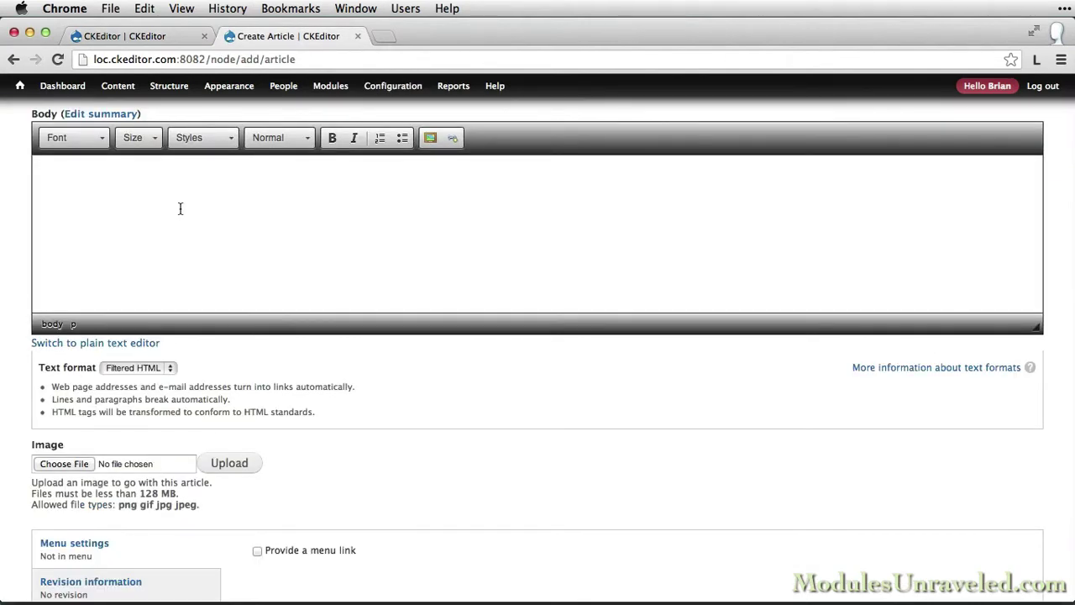
key("super+r")
left_click(454, 139)
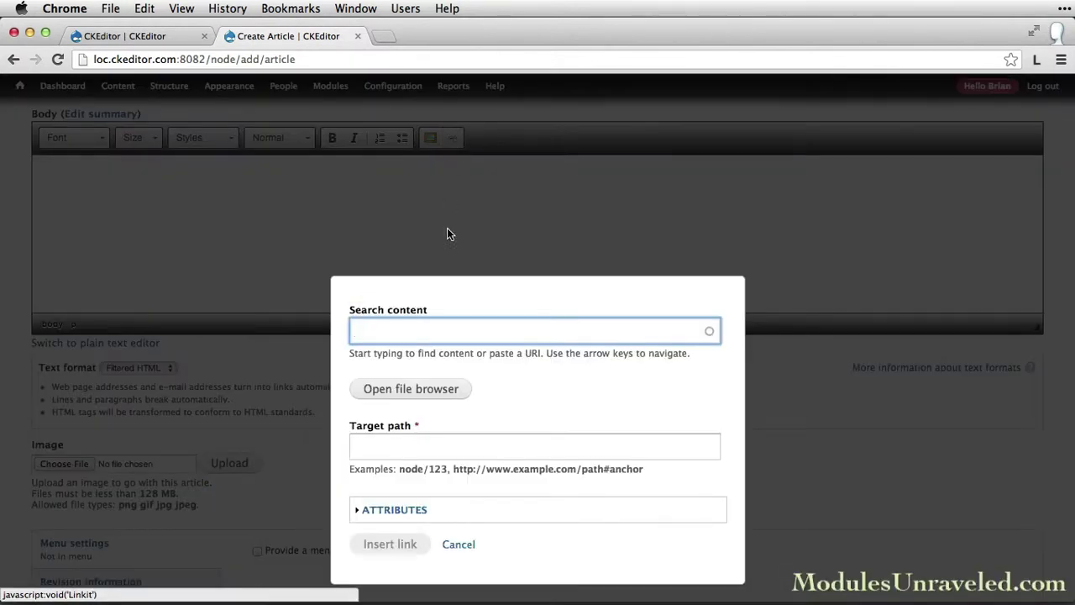
left_click(420, 444)
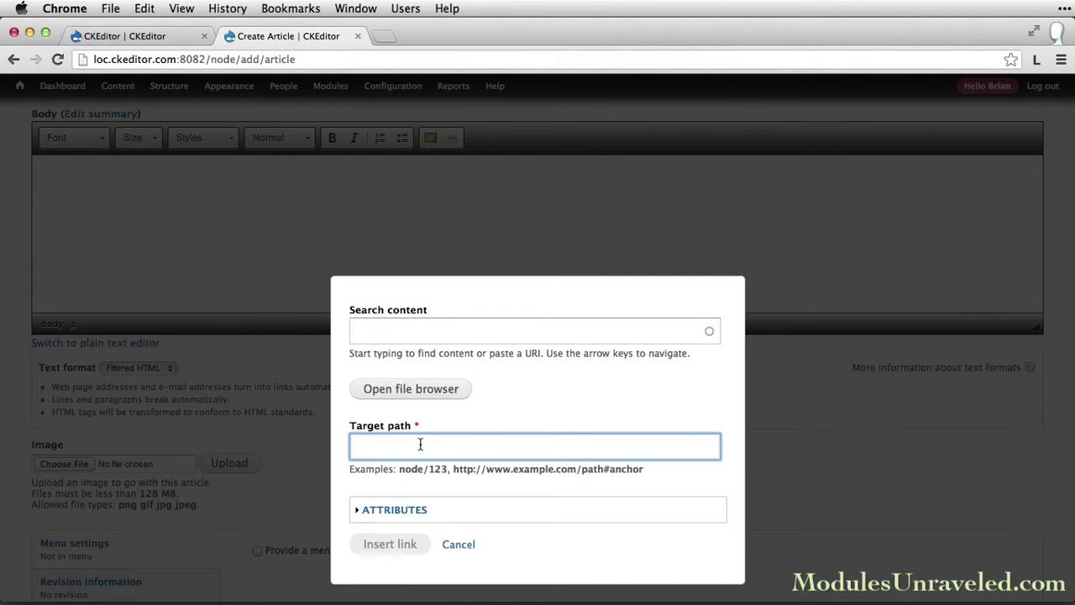
type("http://modu")
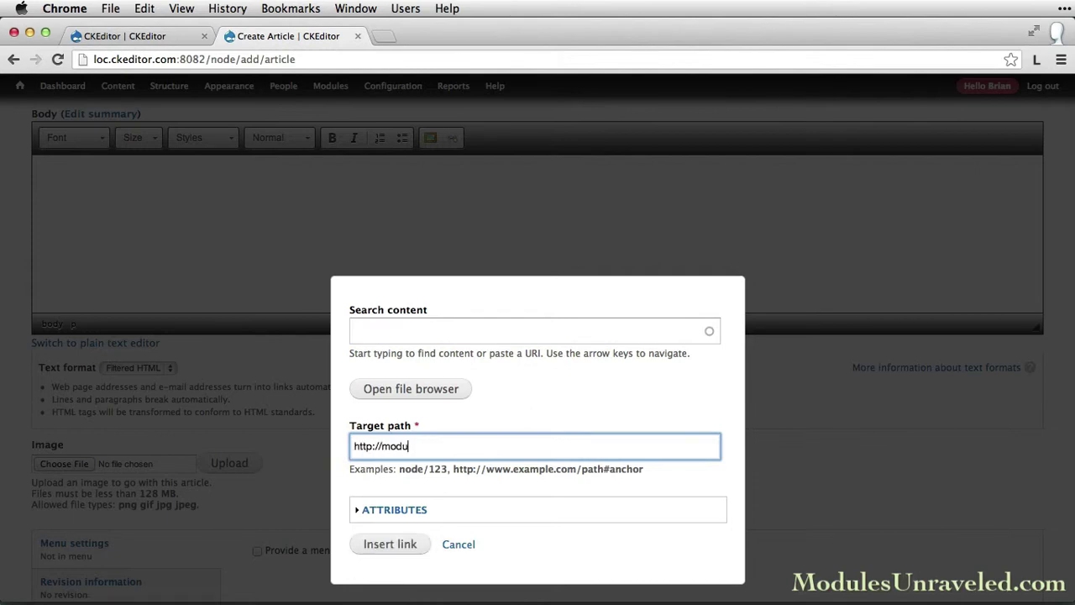
type("lesunraveled.com")
left_click(401, 511)
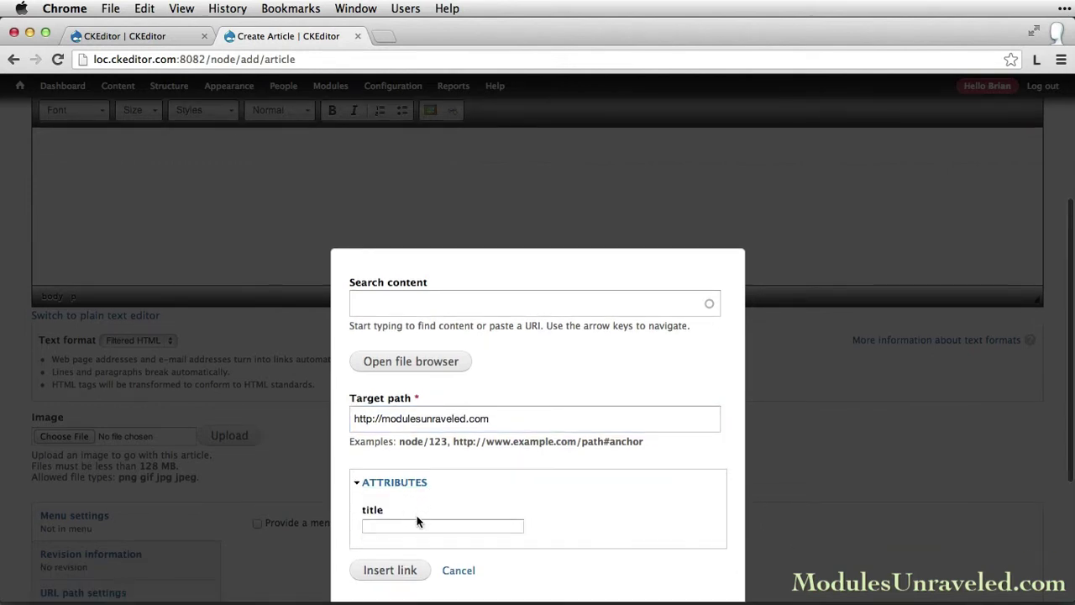
left_click(417, 526)
type("Modules ")
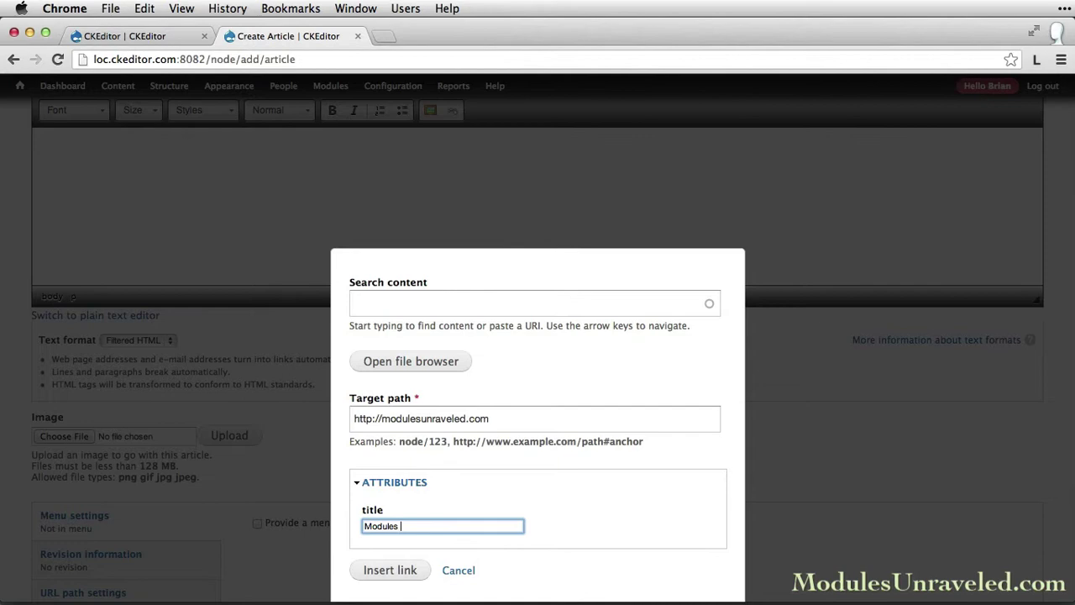
type("Unraveled")
left_click(395, 573)
scroll(445, 473, "up", 1)
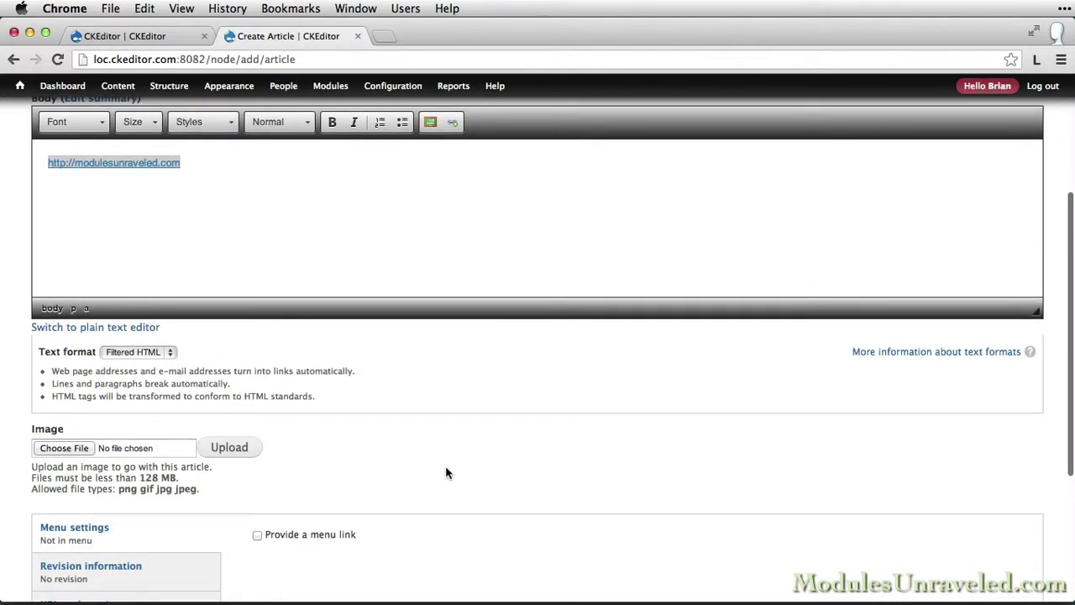
left_click(144, 329)
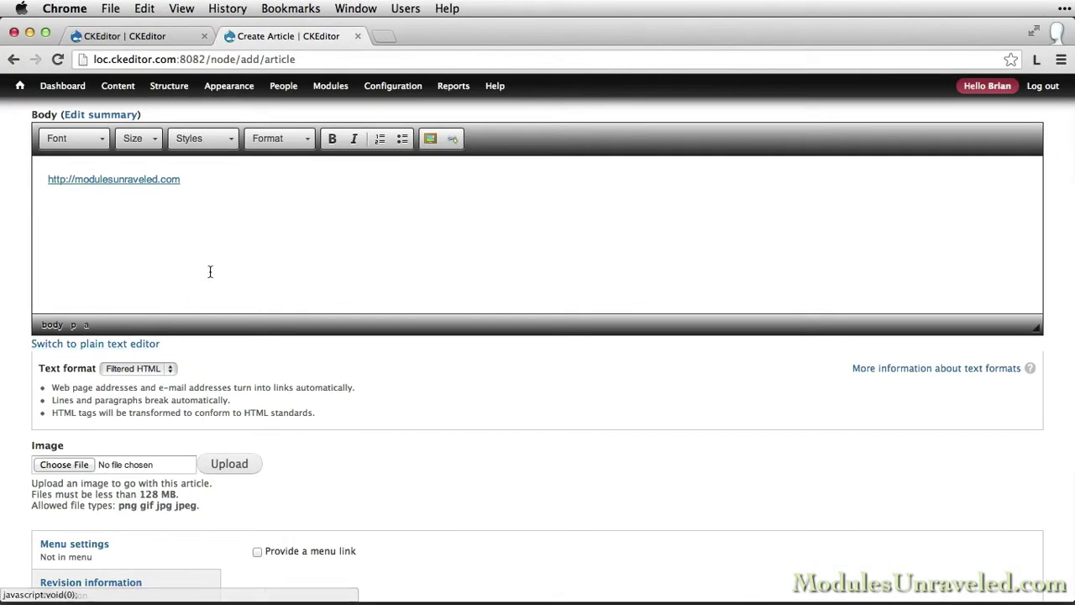
Start a new body paragraph and search Linkit content for 'a'
left_click(253, 267)
key("Return")
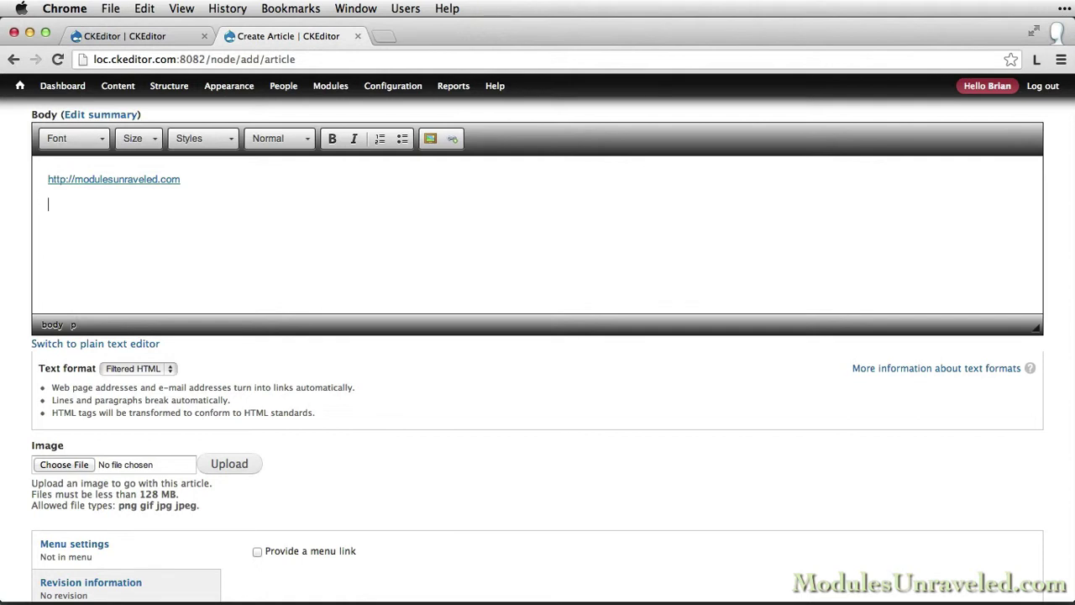
left_click(458, 137)
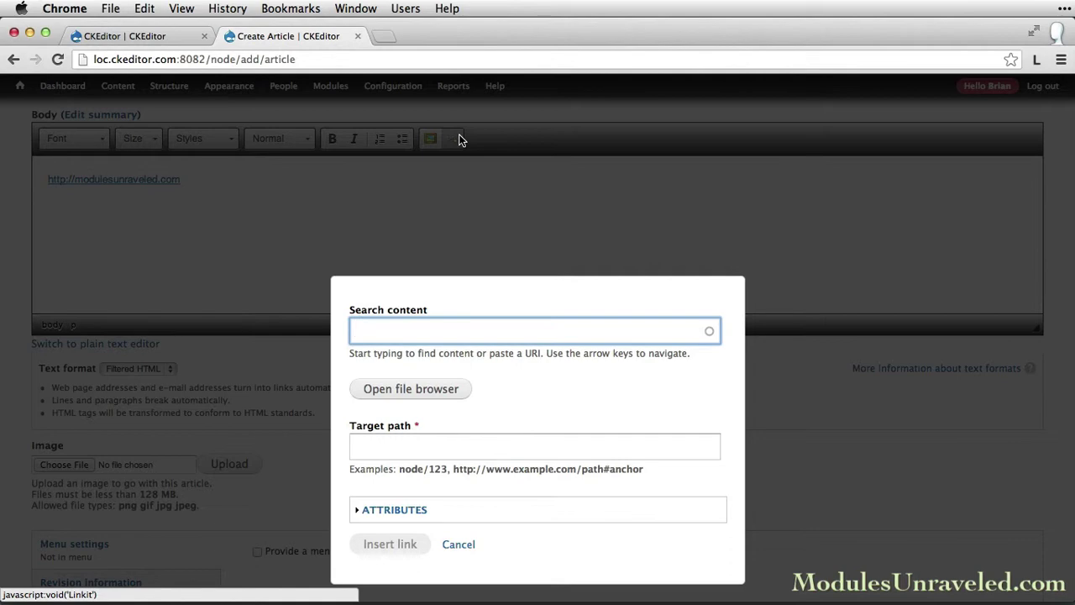
type("a")
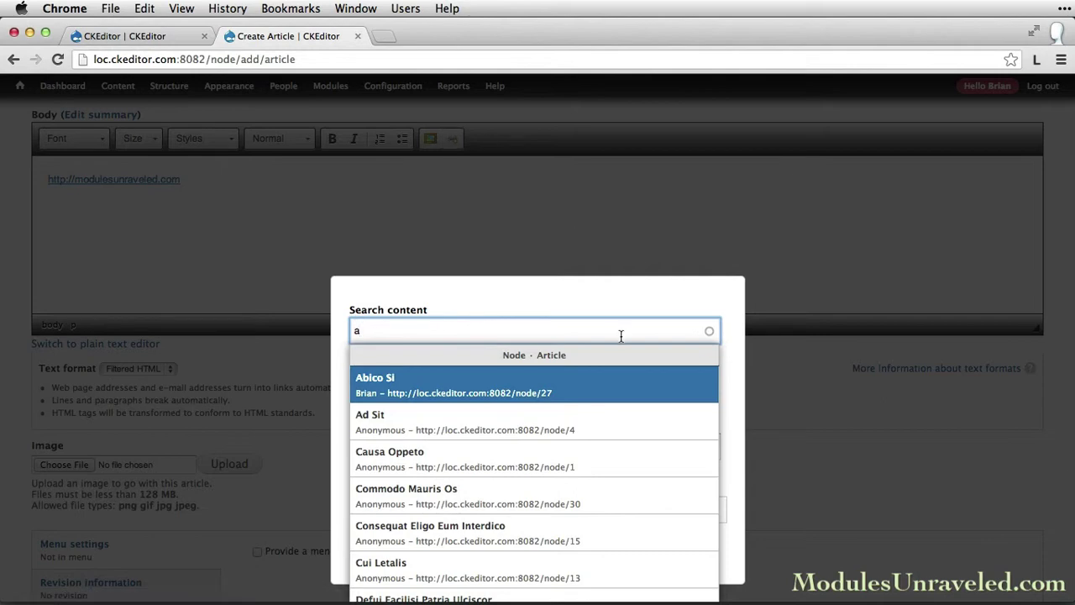
Pick the Ad Sit article (/node/4) from the results and insert it as a link
scroll(619, 336, "down", 3)
scroll(620, 337, "up", 1)
scroll(619, 336, "down", 10)
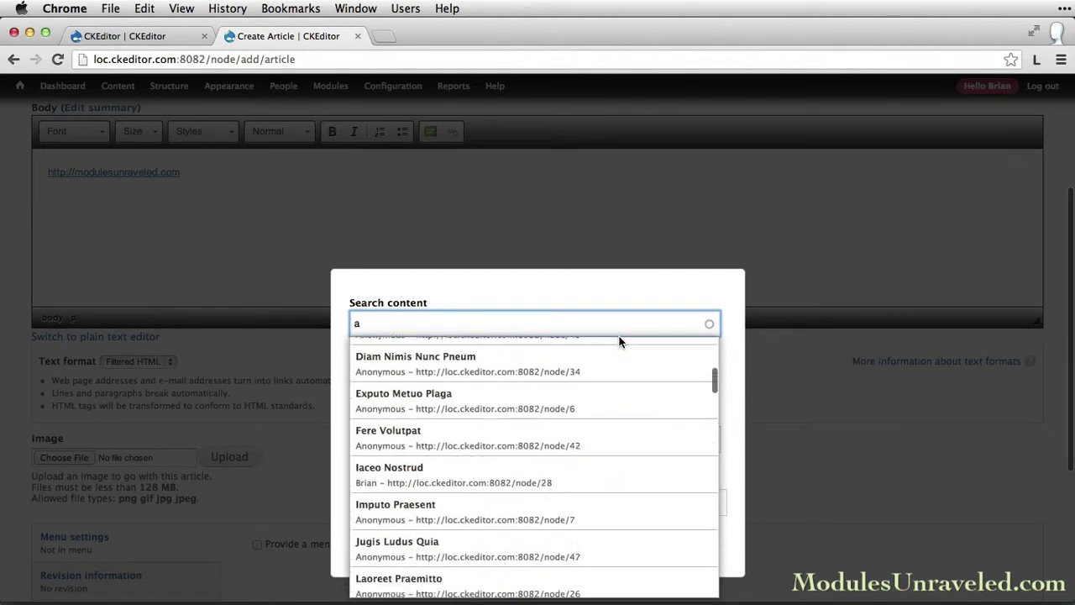
scroll(619, 338, "down", 15)
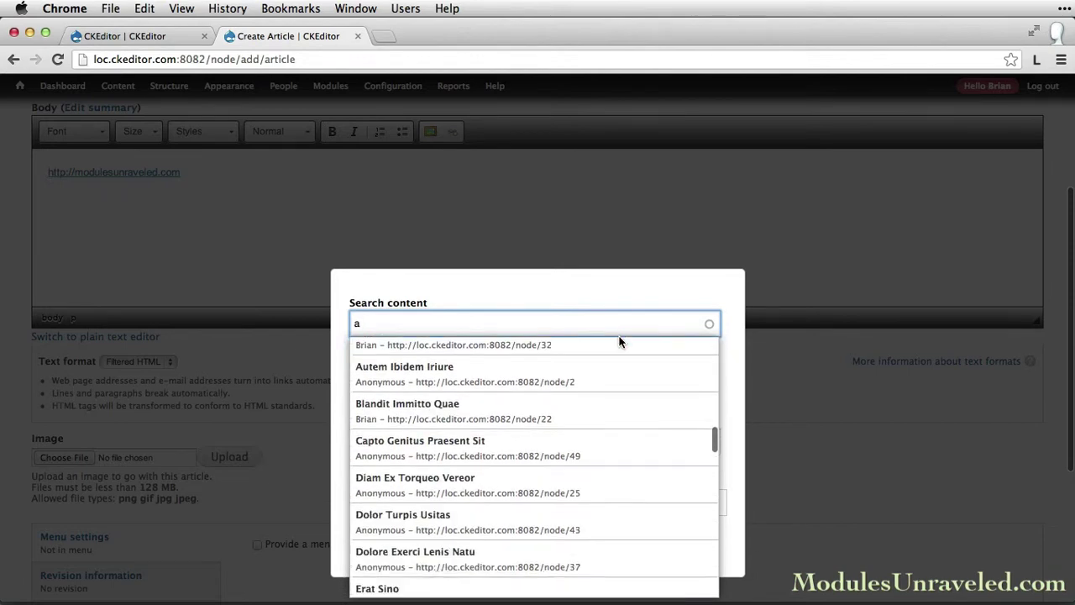
scroll(619, 341, "up", 1)
scroll(619, 341, "down", 12)
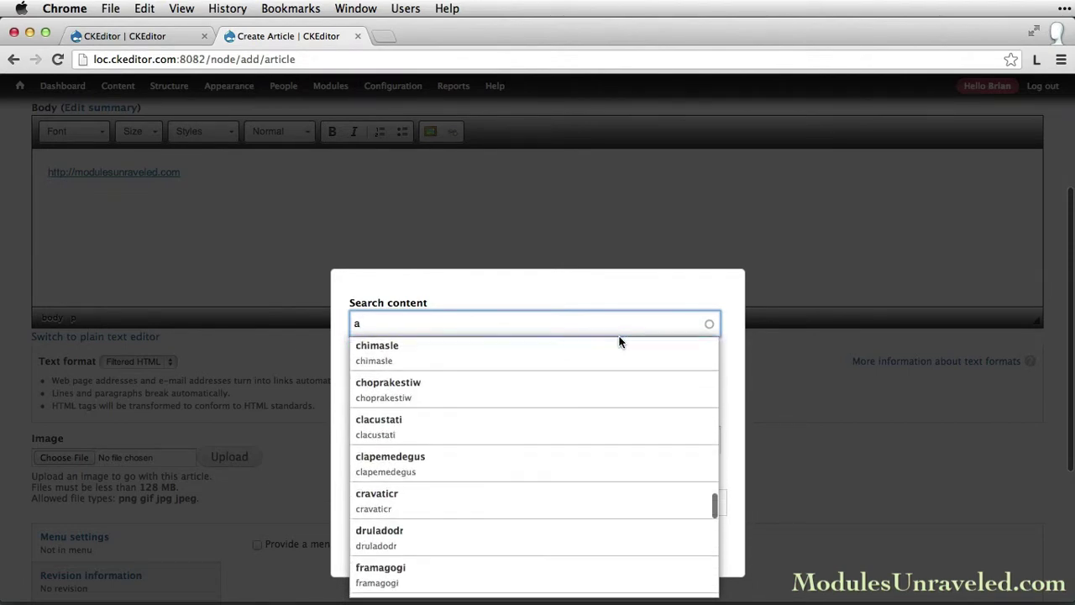
scroll(619, 342, "down", 3)
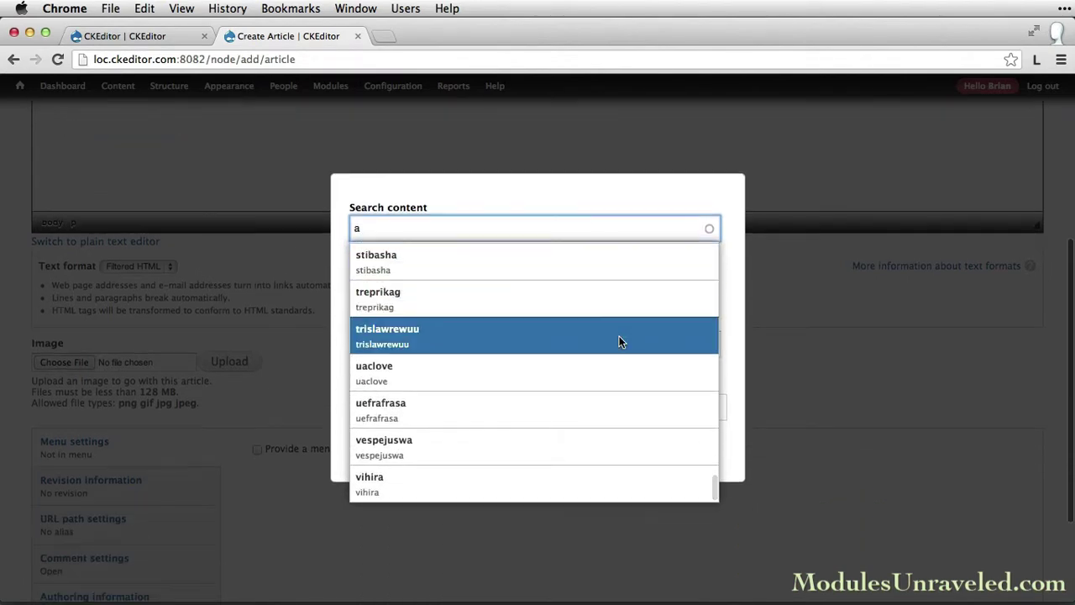
scroll(619, 341, "up", 12)
scroll(619, 337, "up", 10)
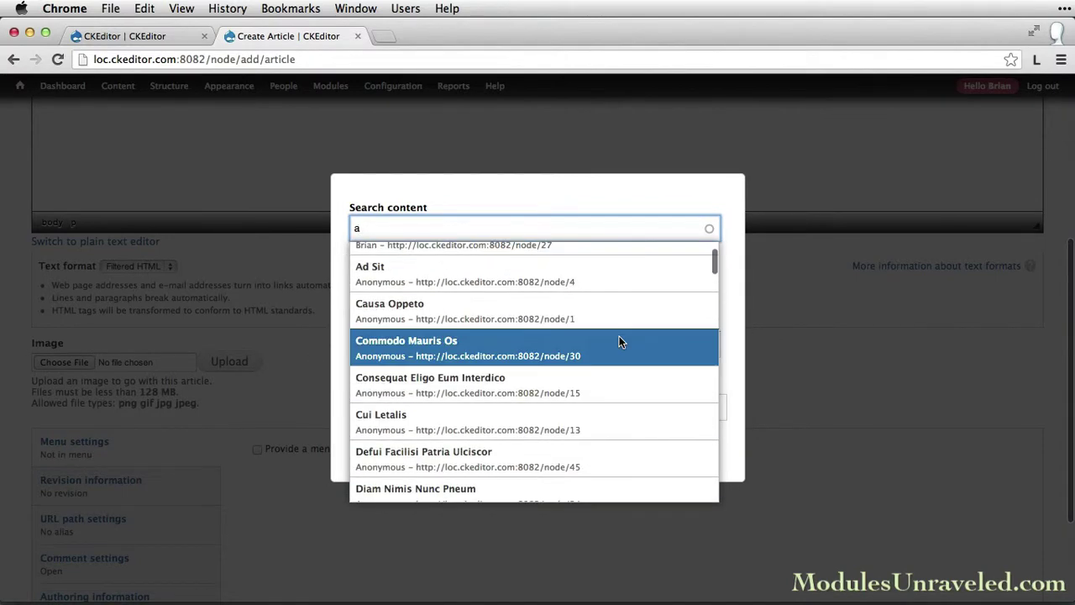
left_click(402, 282)
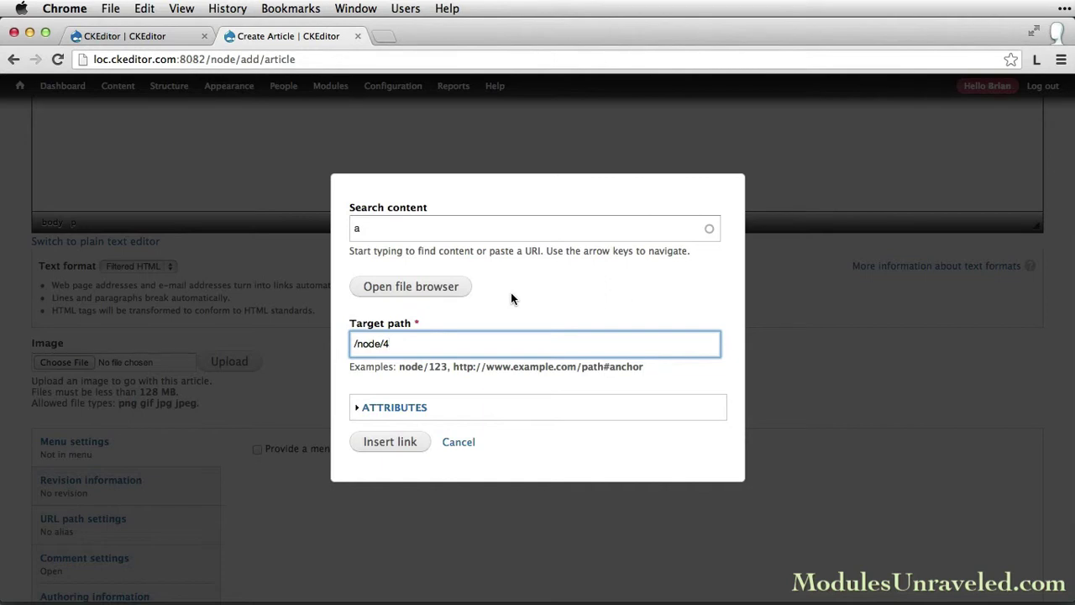
left_click(406, 412)
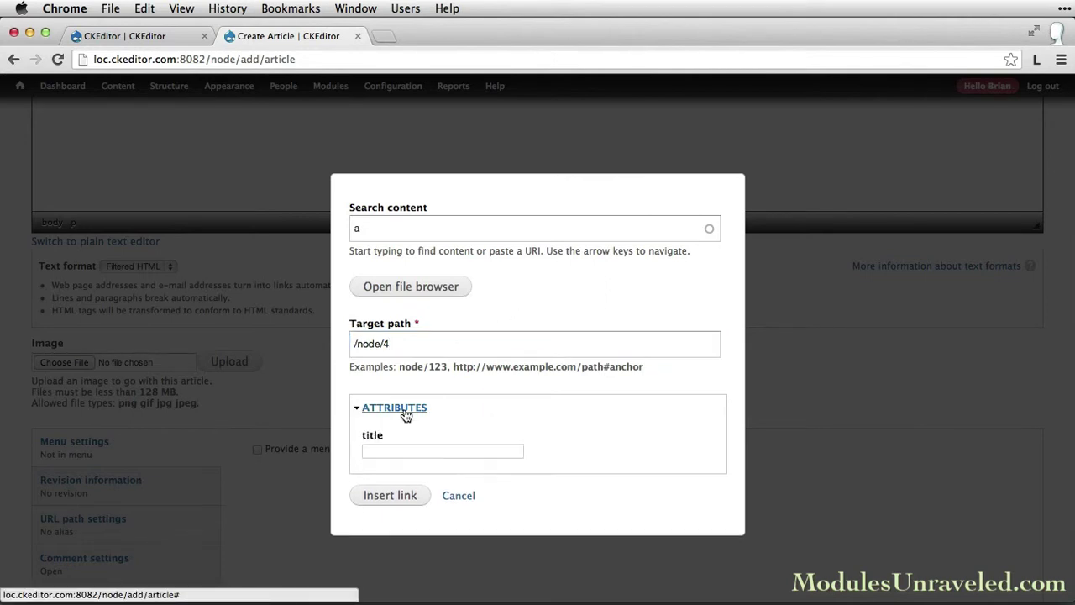
left_click(390, 495)
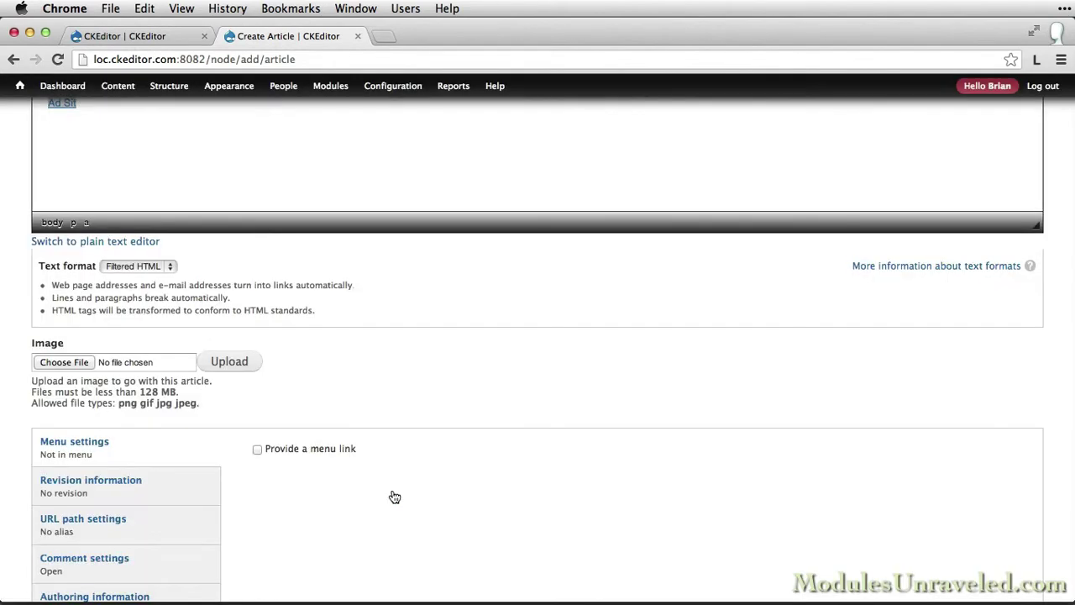
Check the body source, title the article 'Test', and preview it
scroll(393, 362, "up", 5)
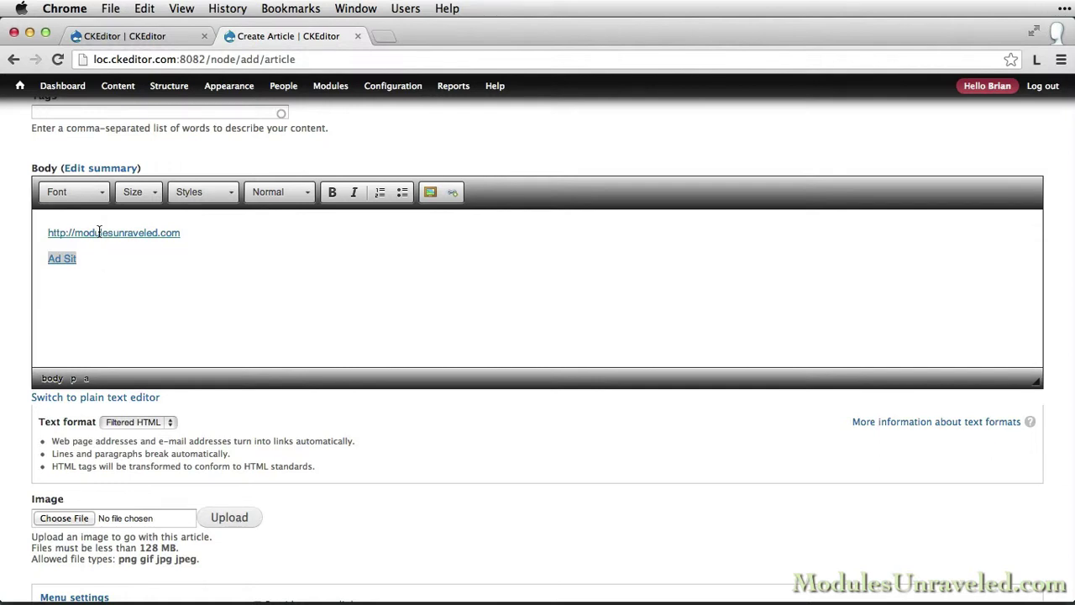
left_click(99, 402)
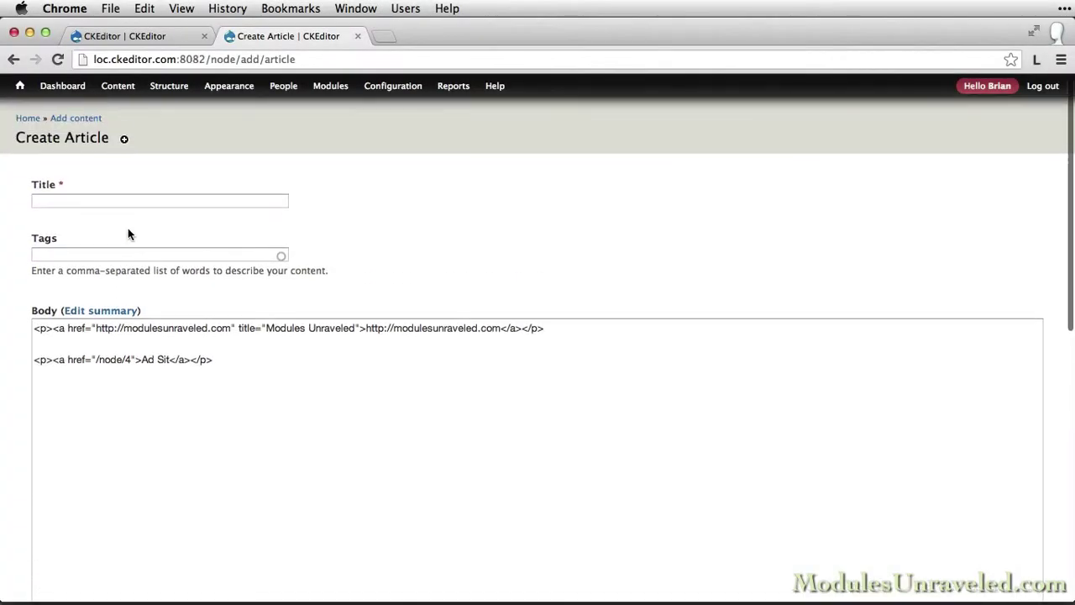
left_click(126, 207)
type("Test")
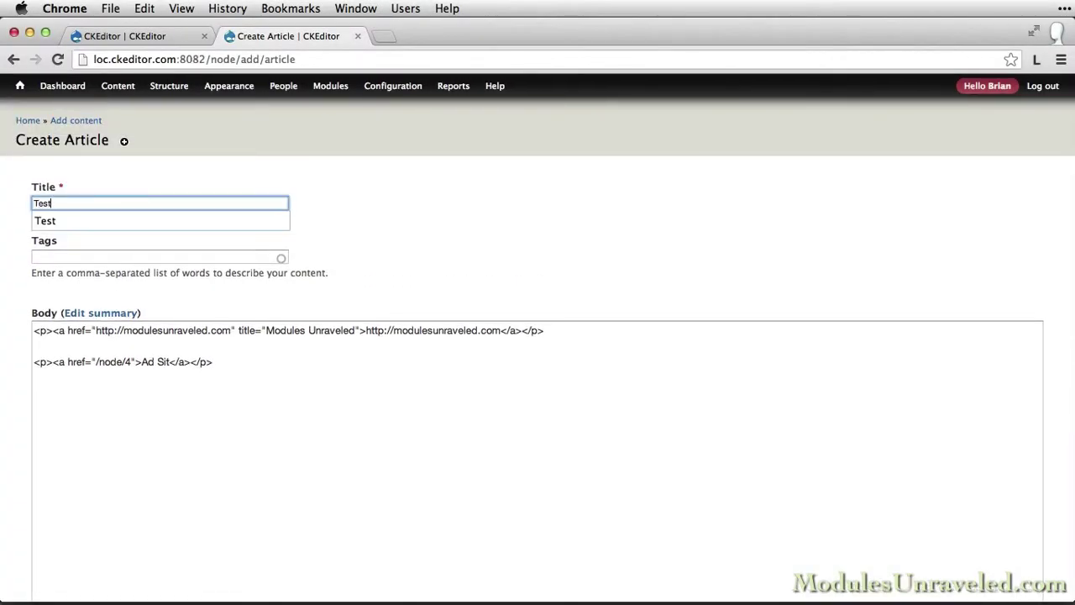
scroll(126, 207, "down", 15)
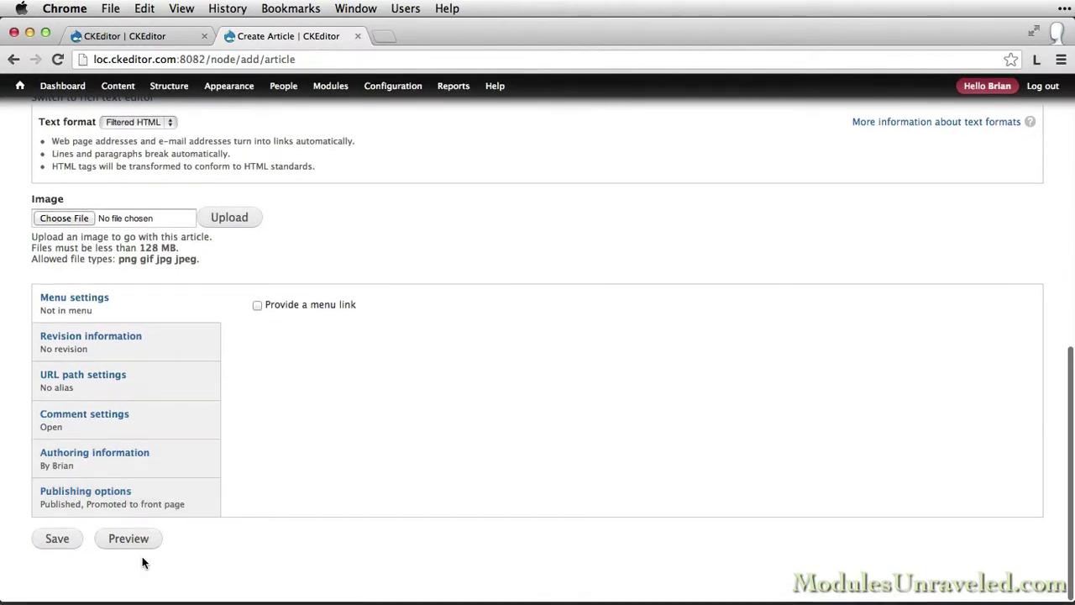
left_click(131, 544)
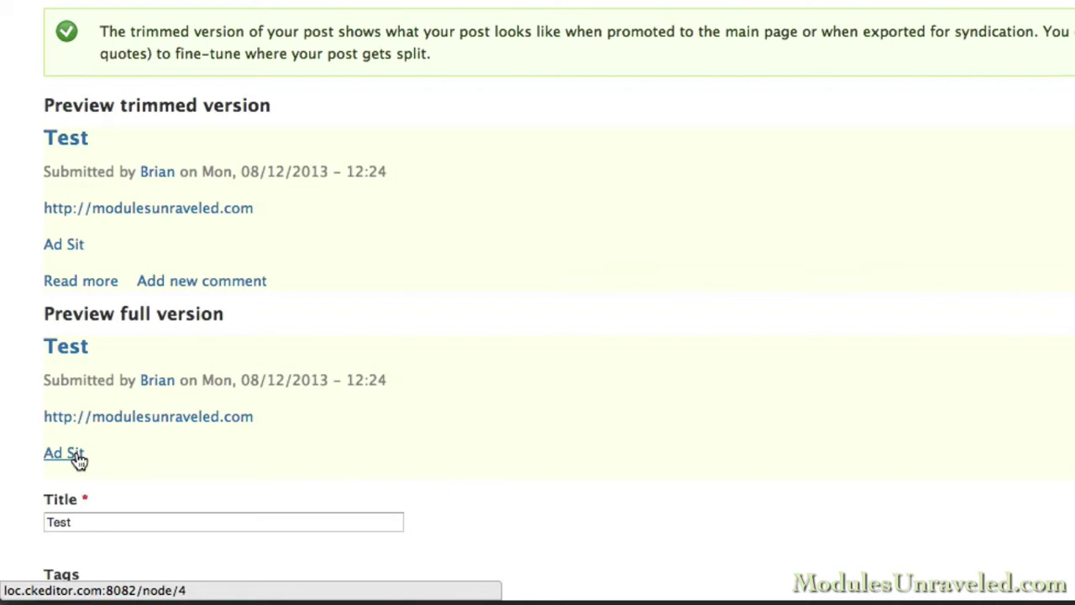
Add the line 'View my profile' and link 'profile' to the user's profile at /user/1
scroll(55, 495, "down", 5)
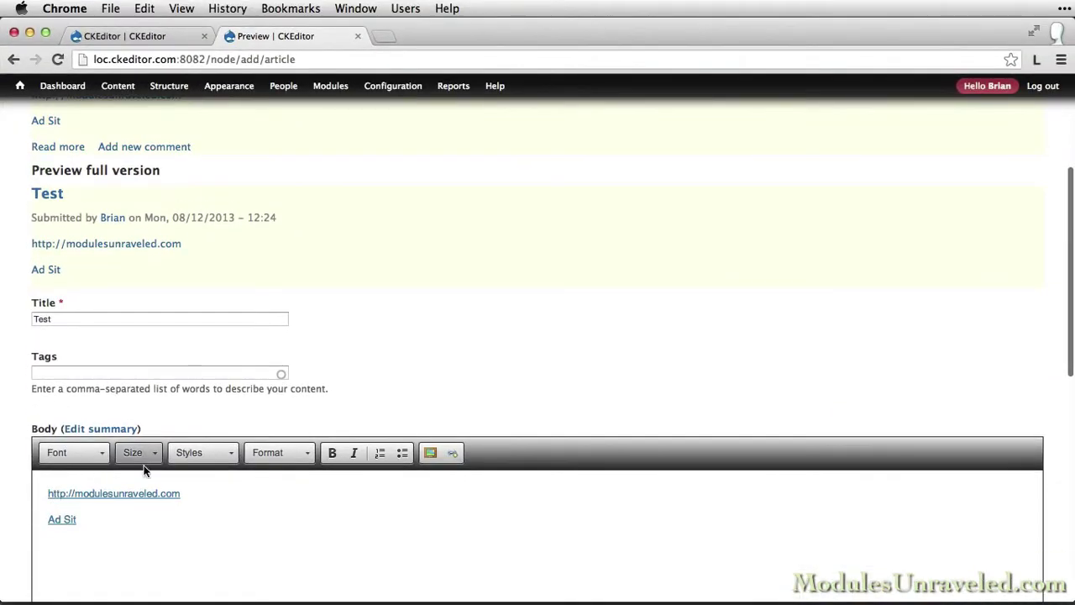
scroll(143, 471, "down", 5)
left_click(147, 363)
type("Vi")
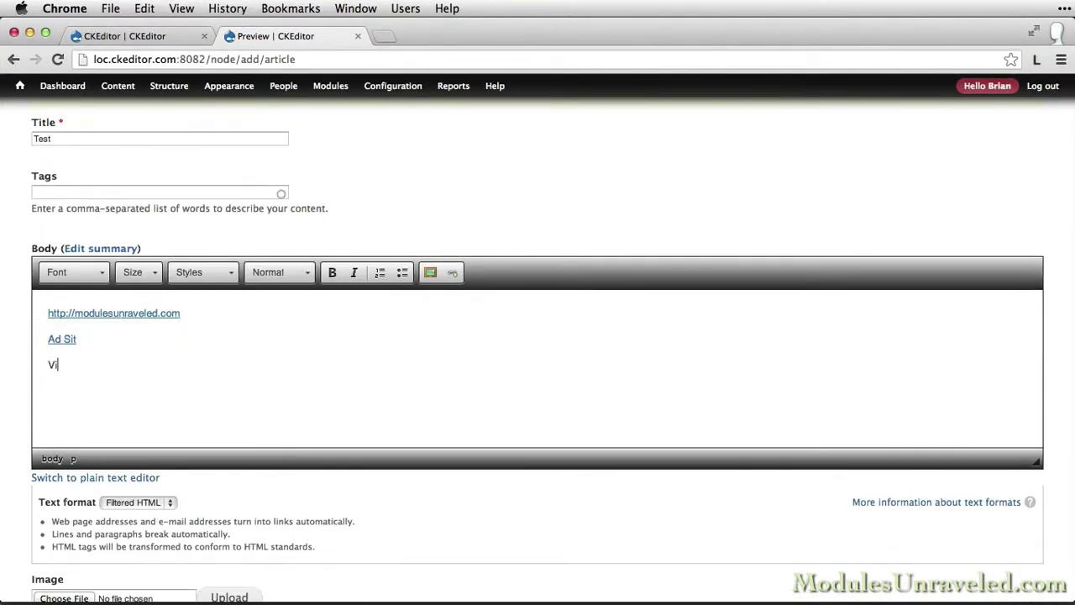
type("ew my profile")
double_click(111, 364)
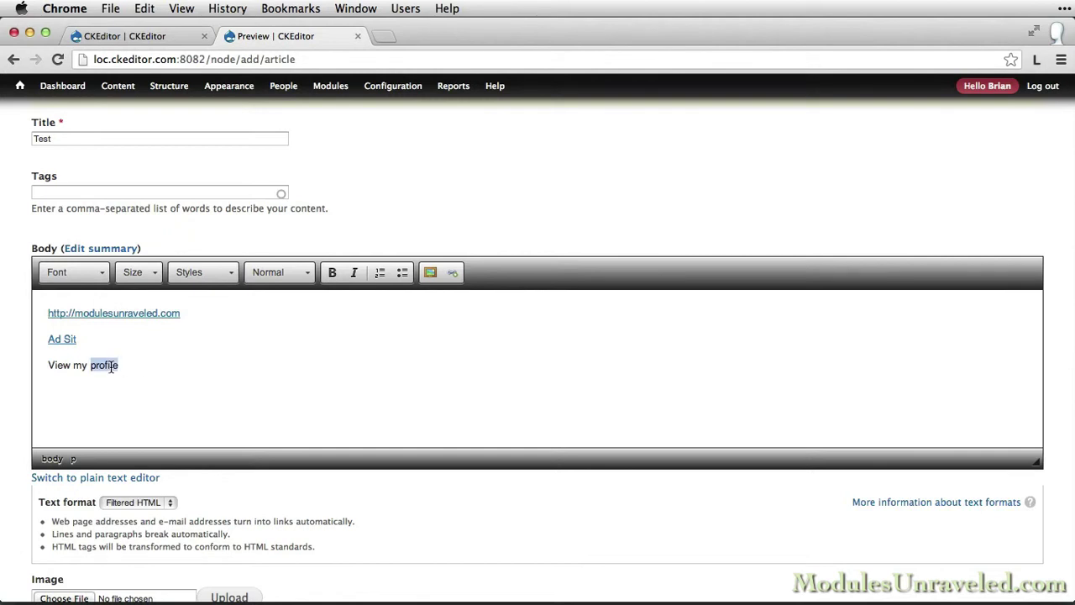
left_click(454, 272)
type("brian")
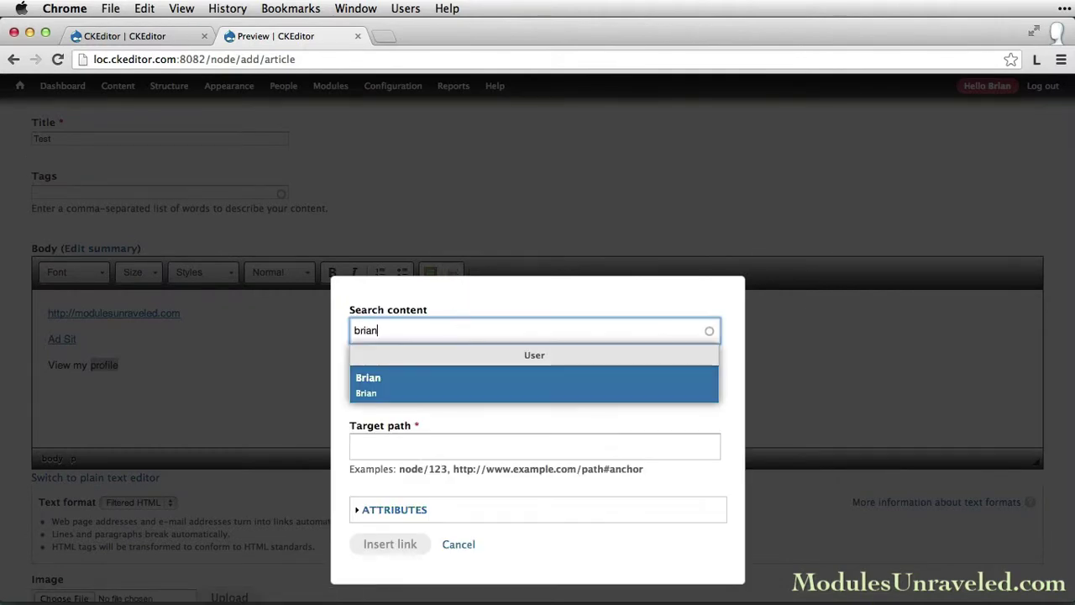
left_click(407, 390)
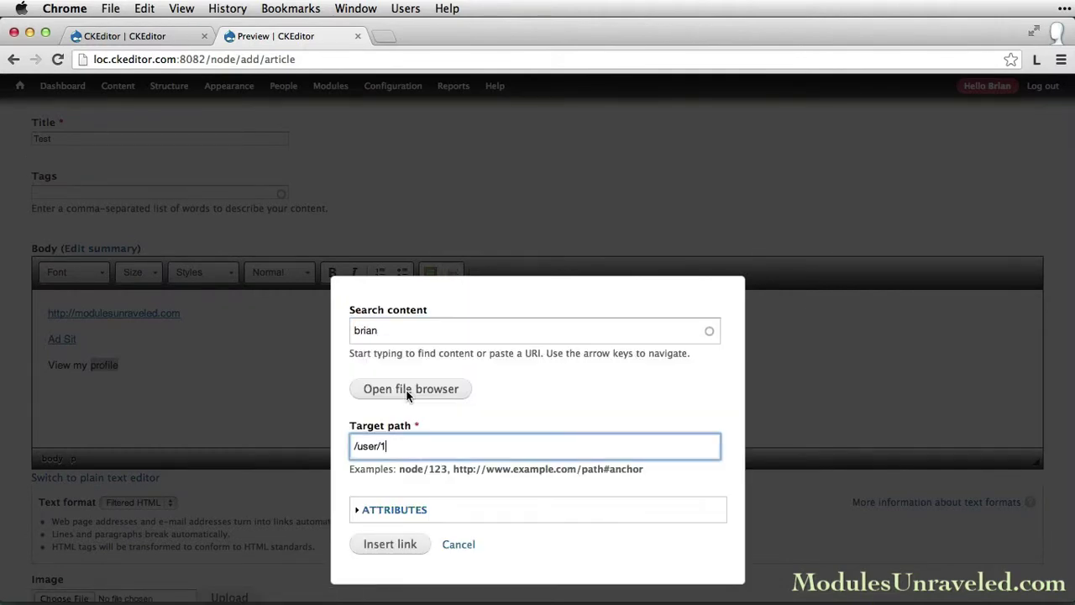
left_click(390, 545)
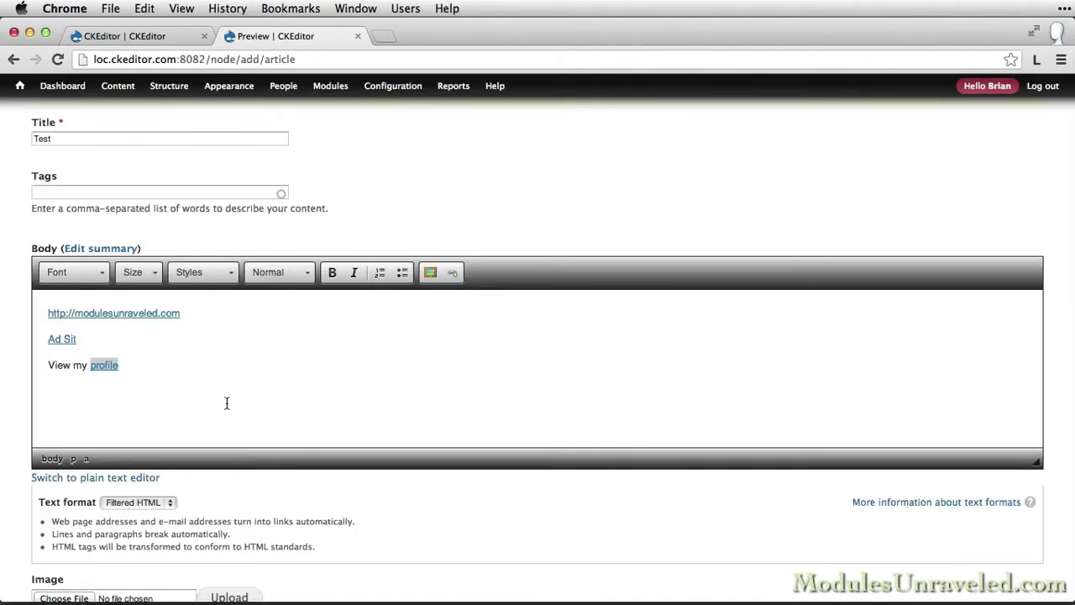
Preview the article again to see the new profile link
scroll(226, 403, "down", 5)
scroll(226, 407, "down", 2)
left_click(126, 538)
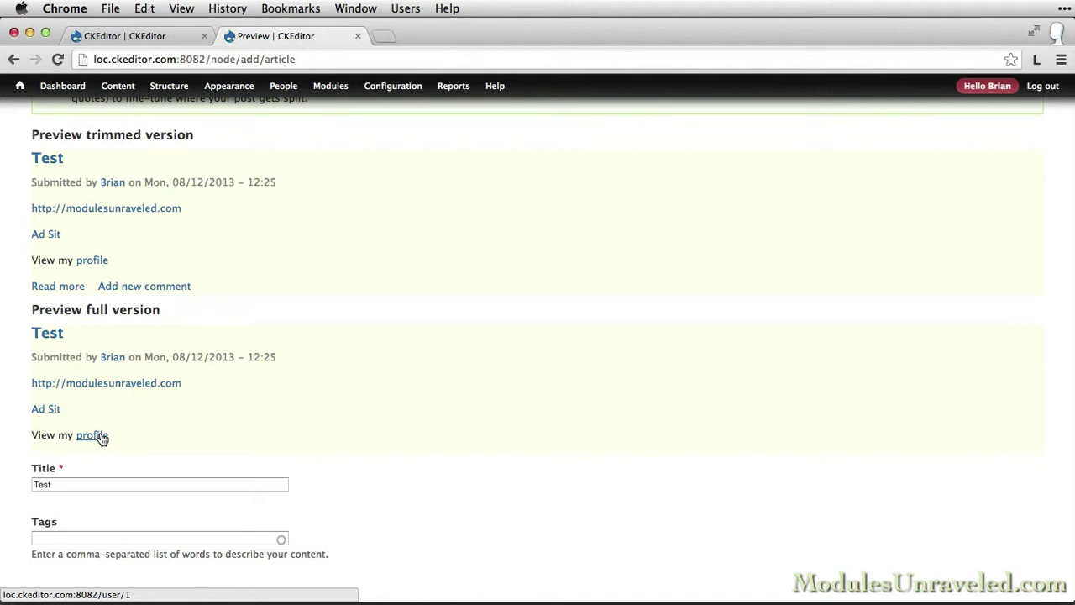
scroll(100, 438, "down", 6)
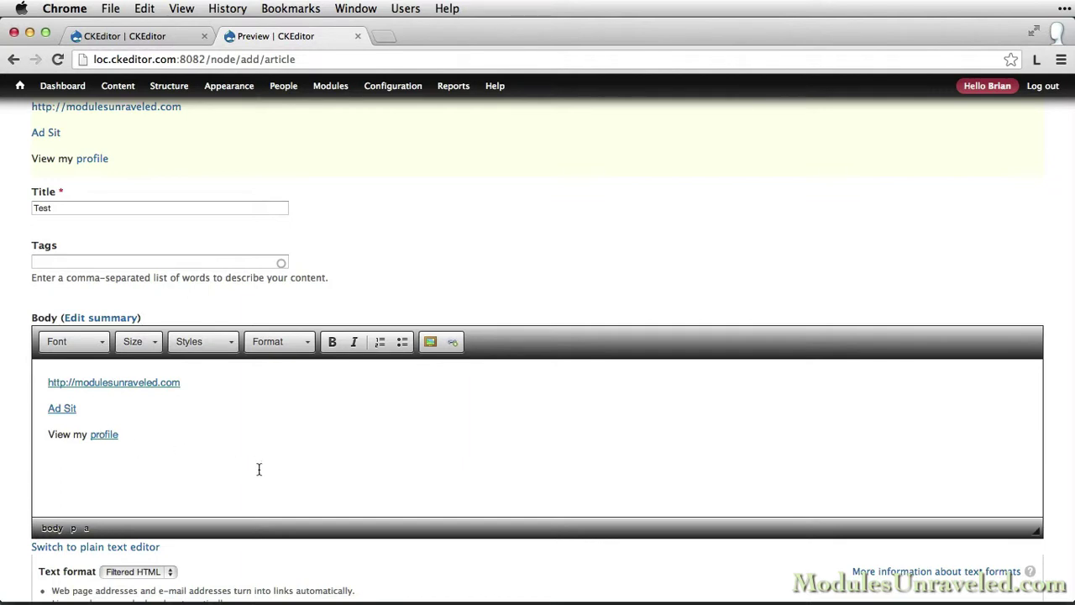
Add a new body line 'Fill out our form' and select the word 'form'
left_click(259, 468)
key("Return")
type("Fill out our fiorm")
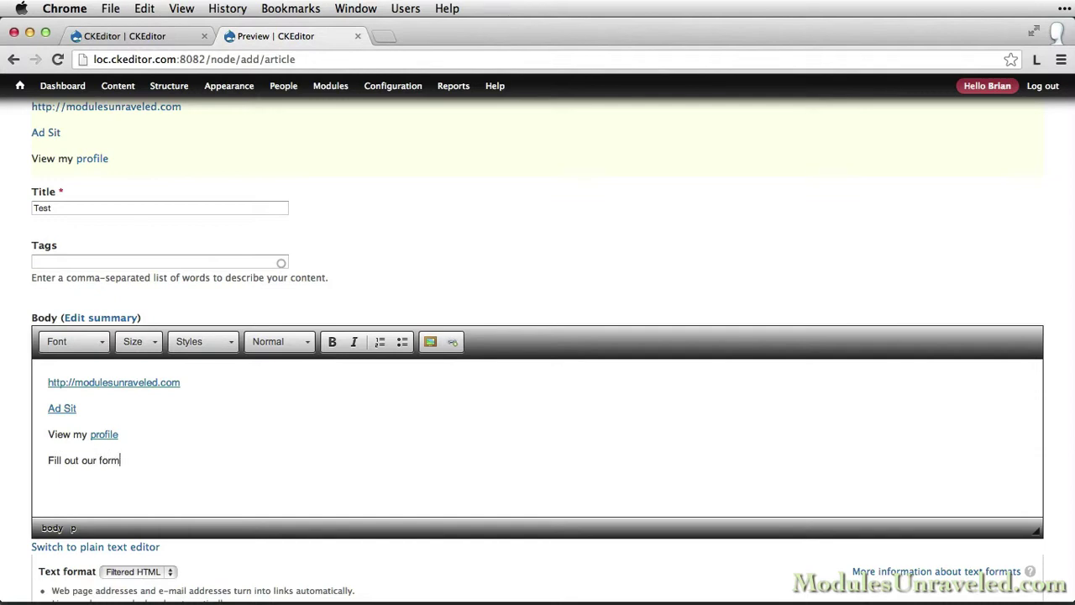
key("alt+shift+Left")
Link 'form' to the uploaded test.txt file chosen in the file browser
left_click(451, 343)
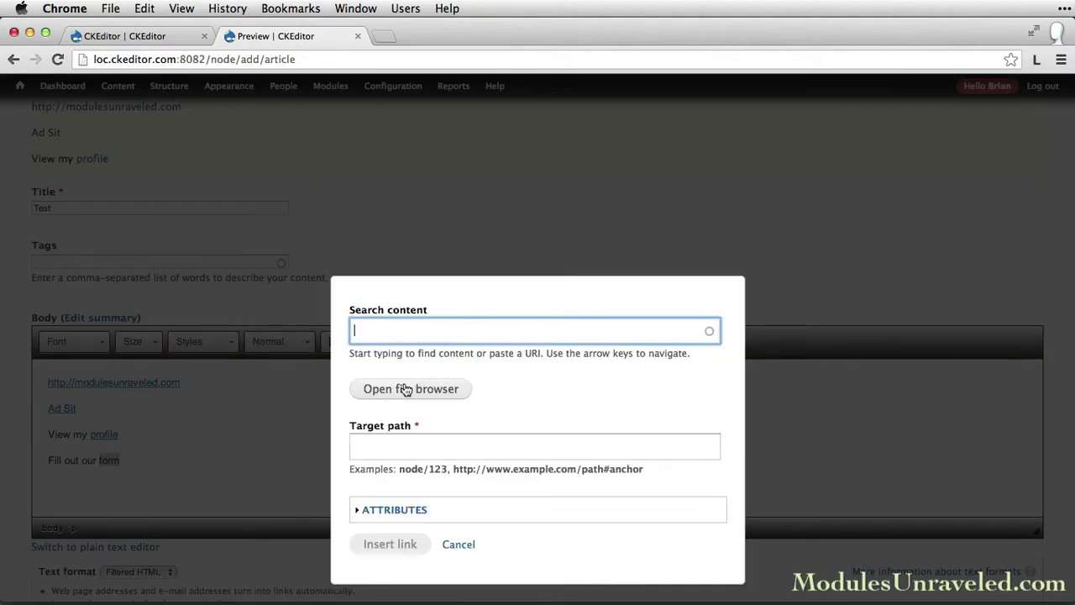
left_click(405, 390)
scroll(223, 257, "down", 2)
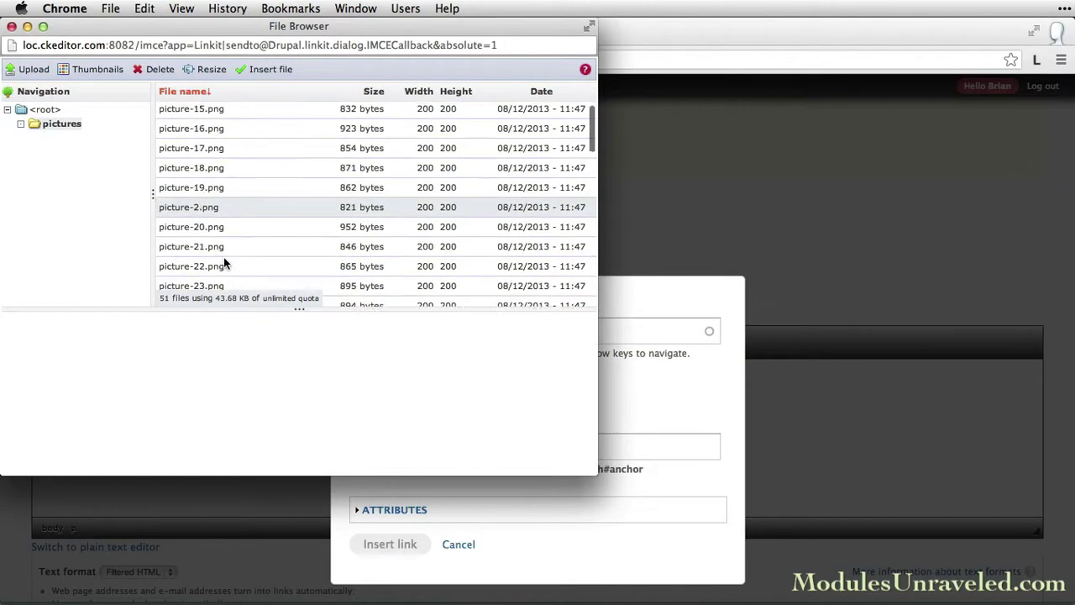
scroll(224, 257, "down", 10)
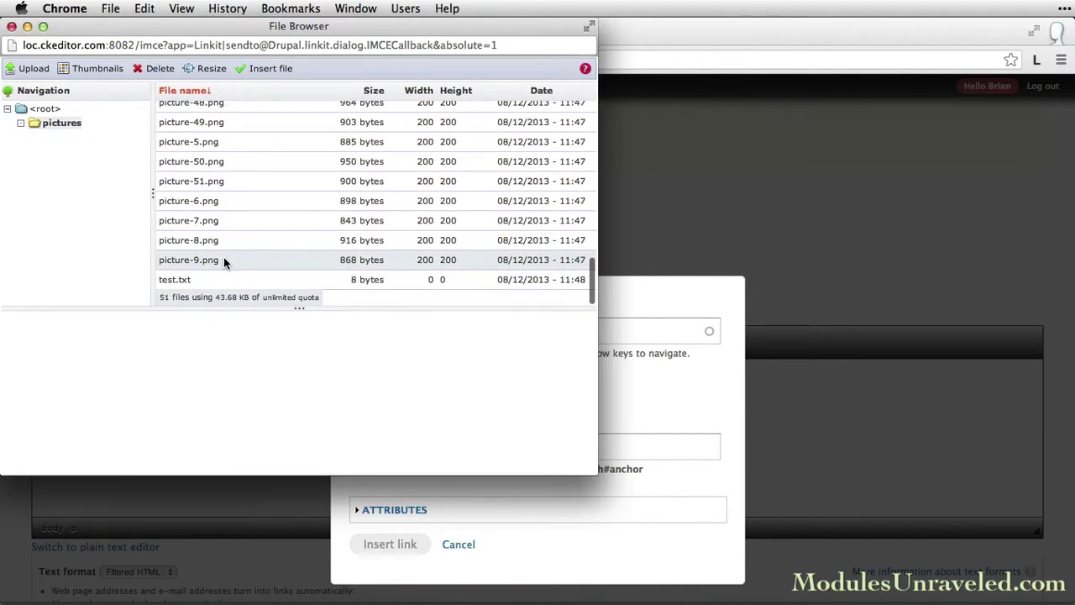
left_click(189, 281)
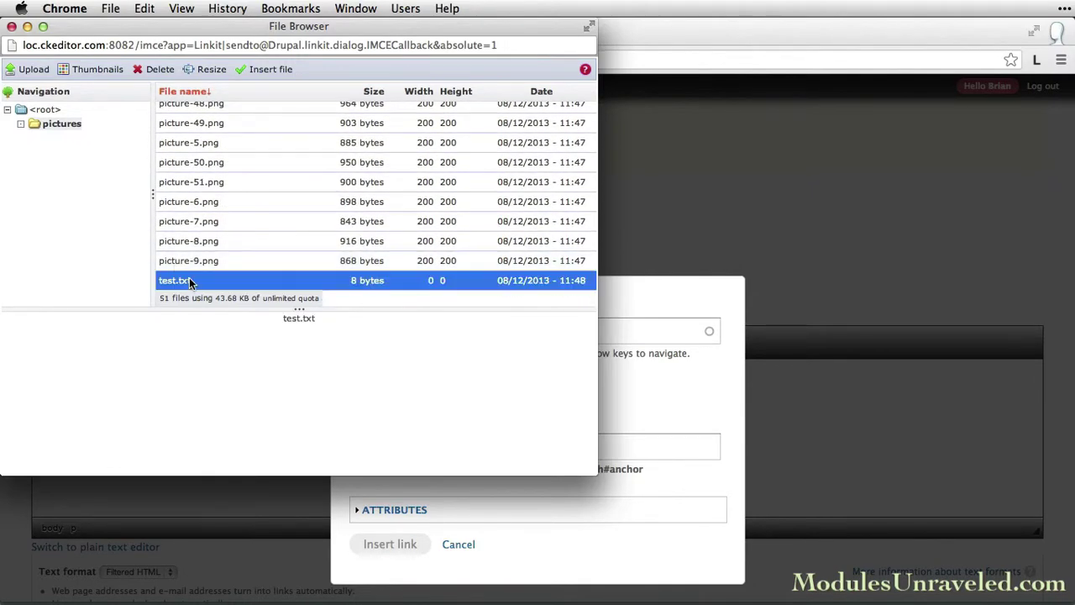
left_click(268, 70)
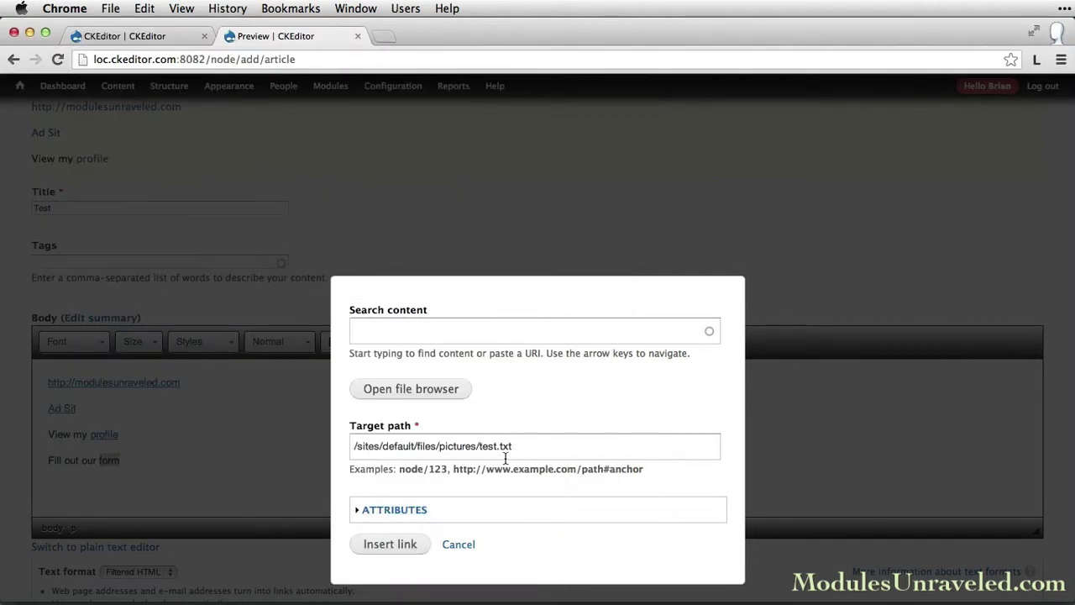
left_click(392, 552)
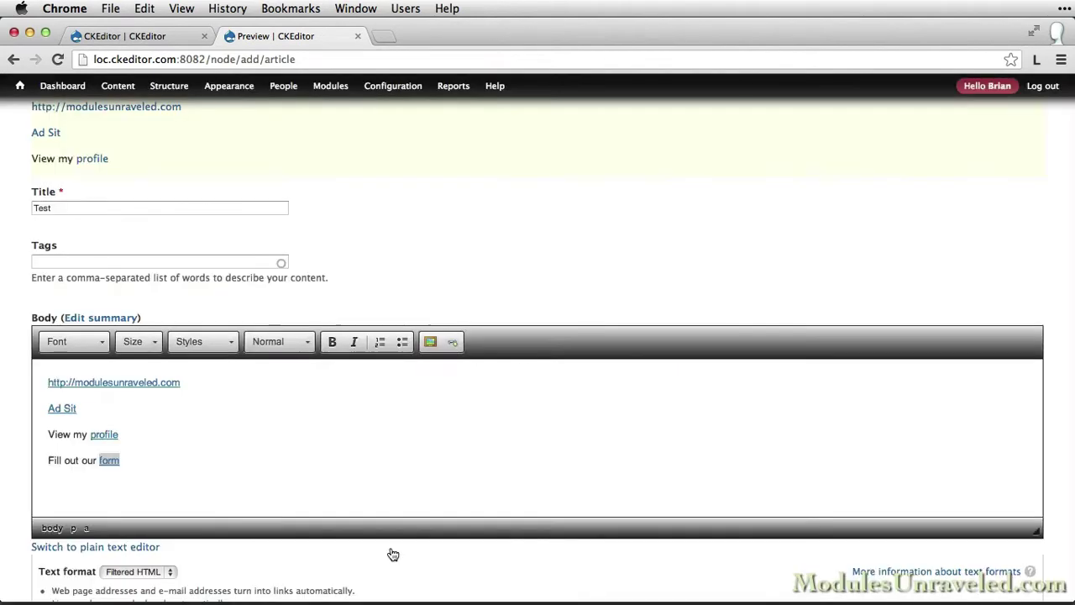
Preview the article with all four links
scroll(138, 483, "down", 1)
scroll(138, 482, "down", 10)
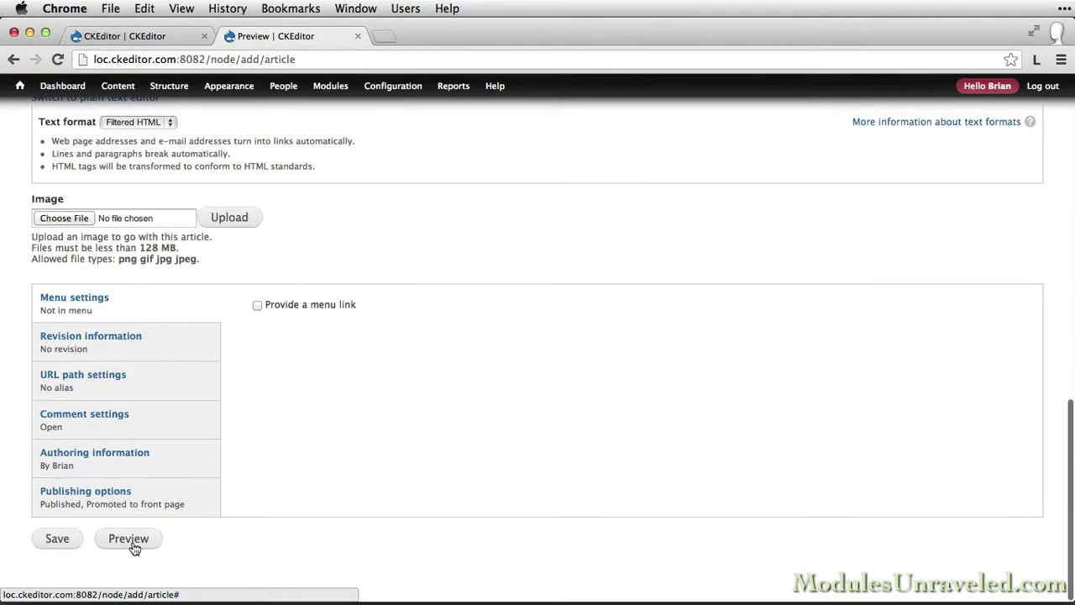
left_click(132, 543)
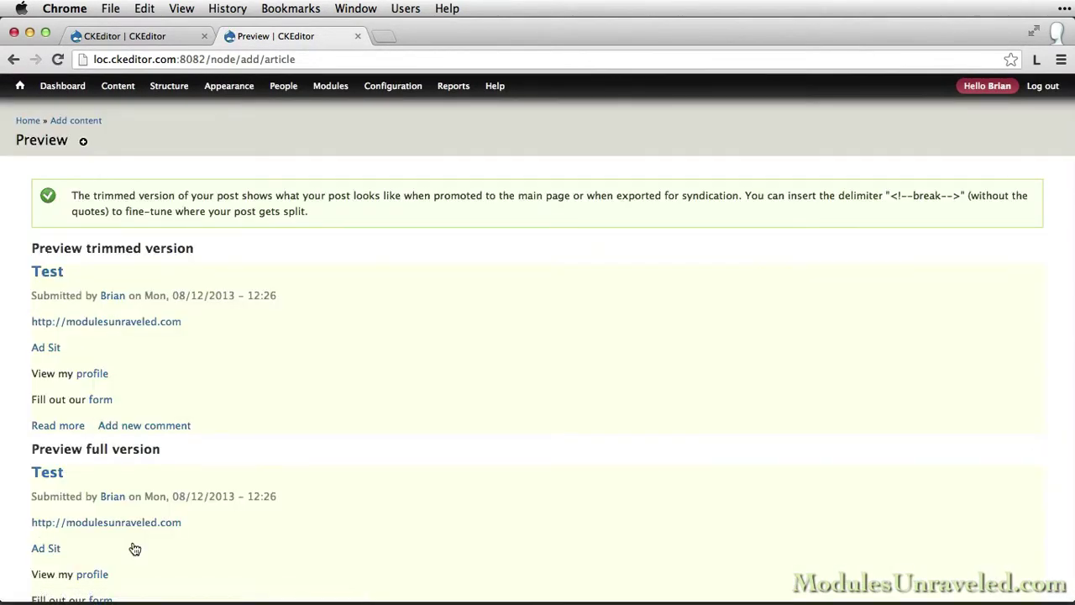
Follow the 'form' link to confirm it opens test.txt, then close that tab
scroll(159, 432, "down", 4)
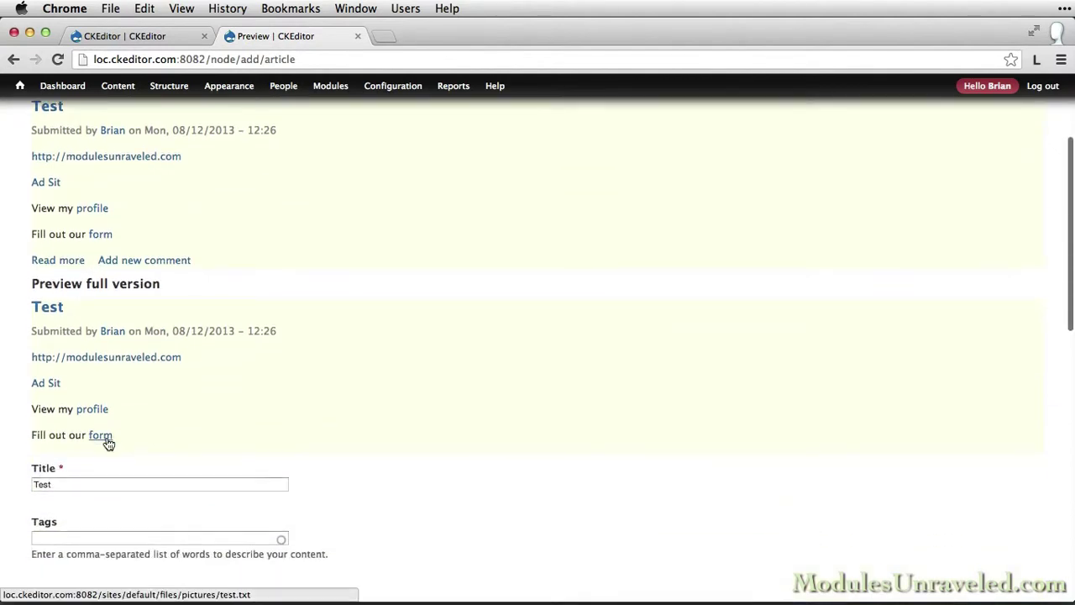
left_click(100, 435)
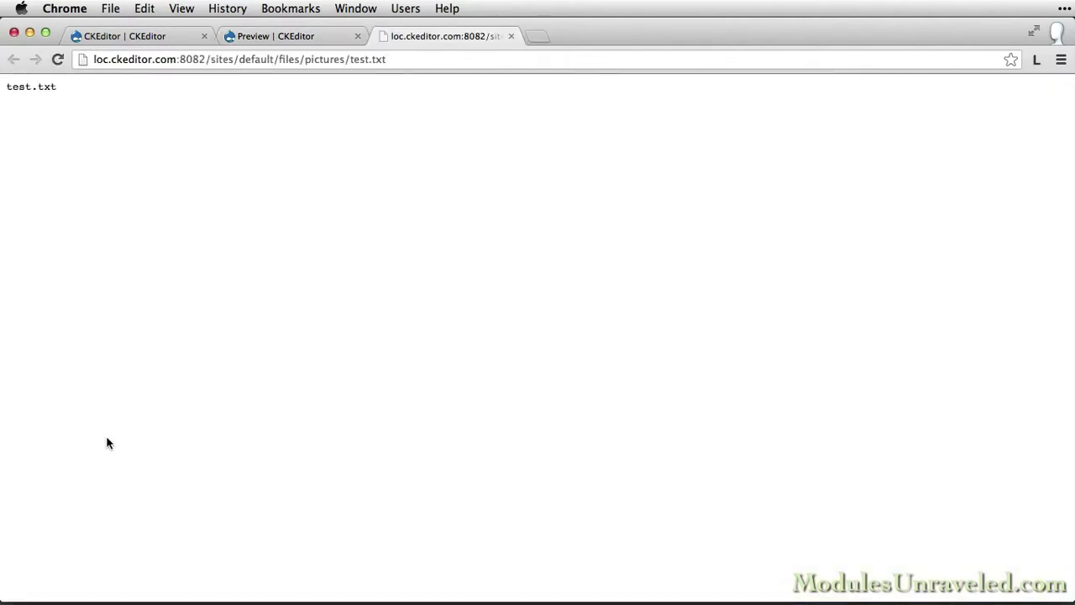
key("super+w")
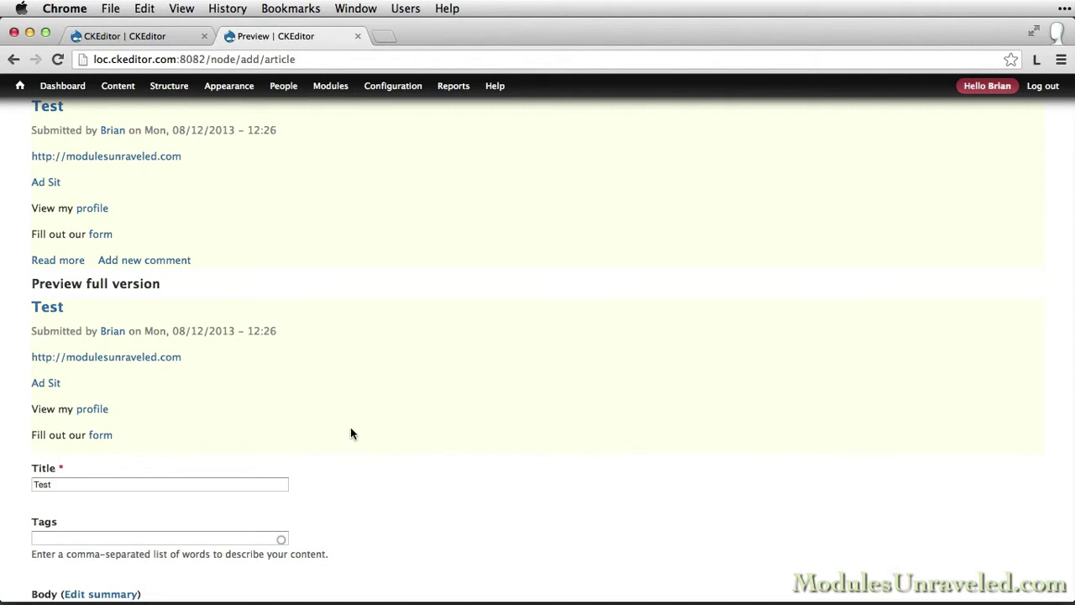